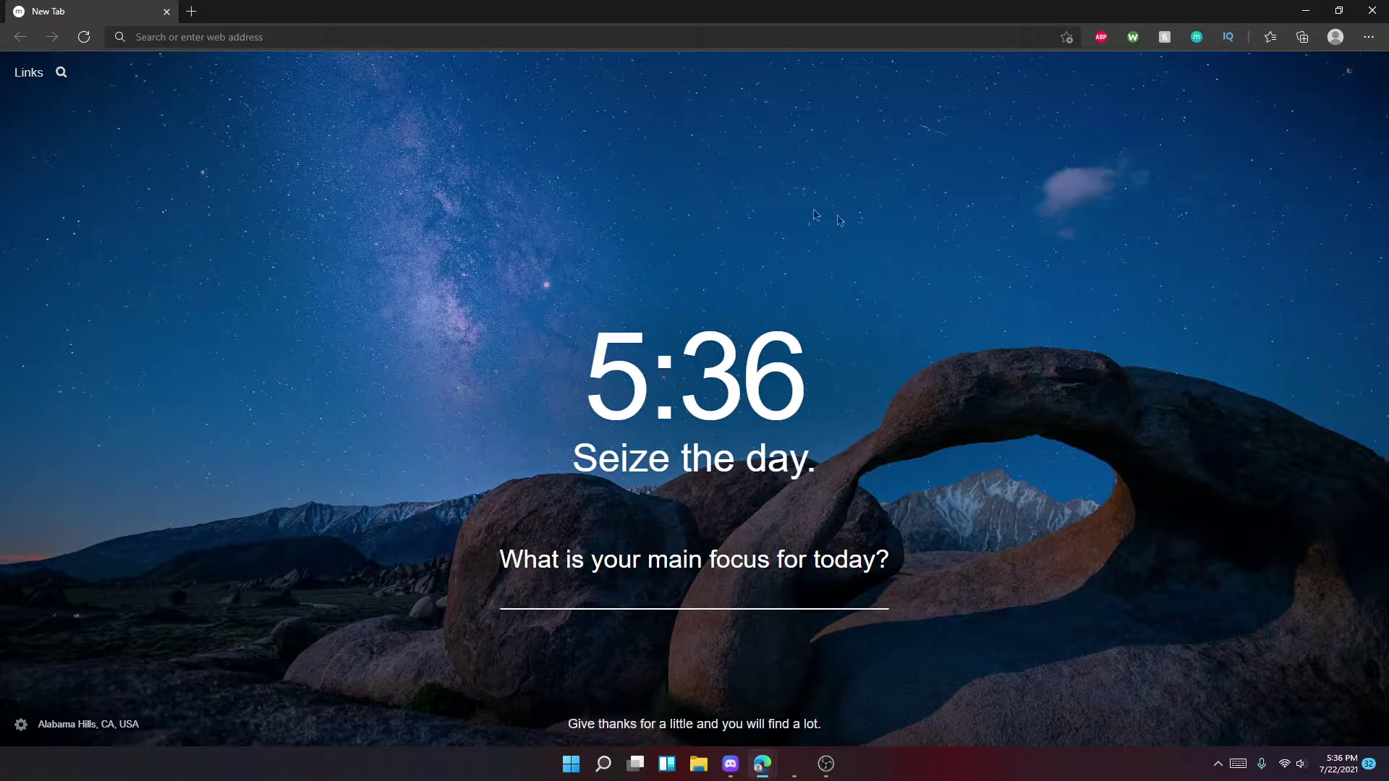
- Enter discordstickers.com in Edge's address bar and load the site
{"action": "left_click", "coordinate": [320, 37]}
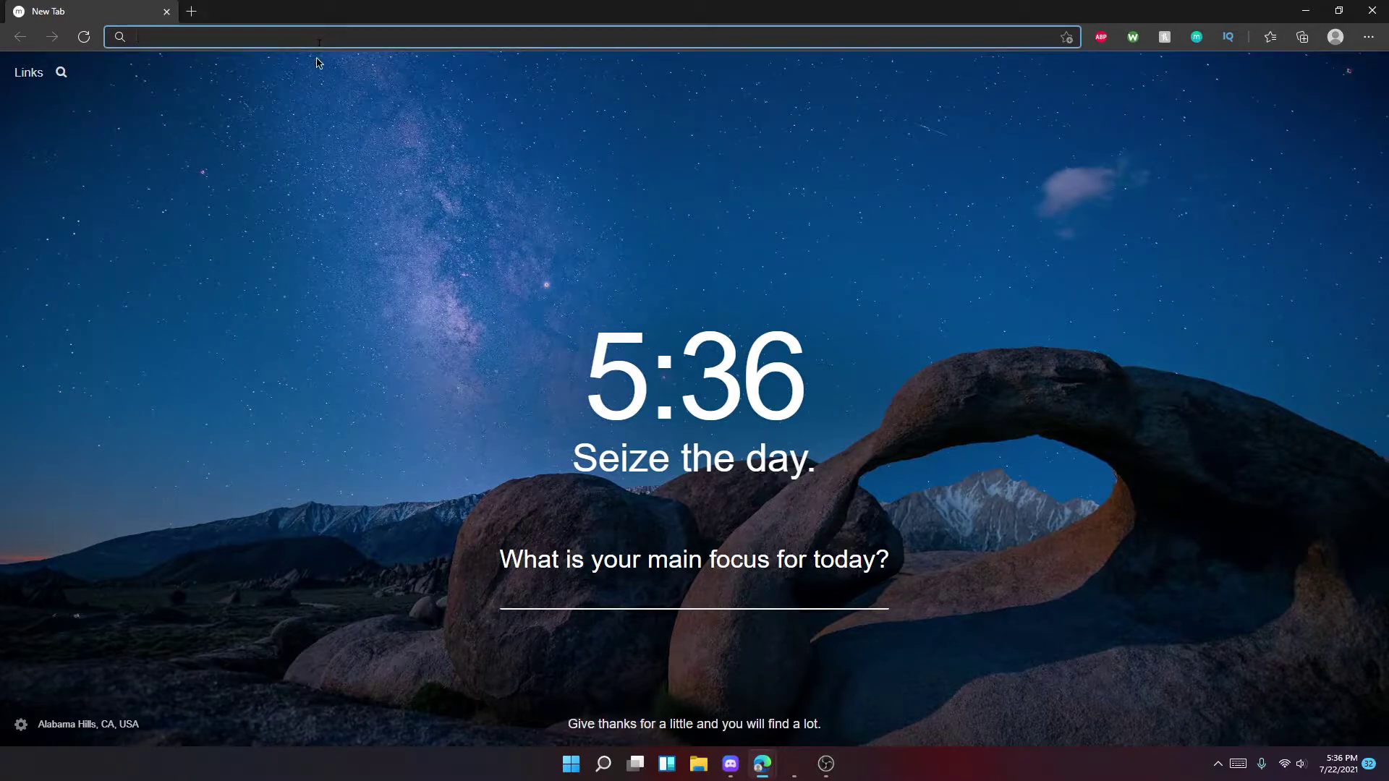
{"action": "type", "text": "dis"}
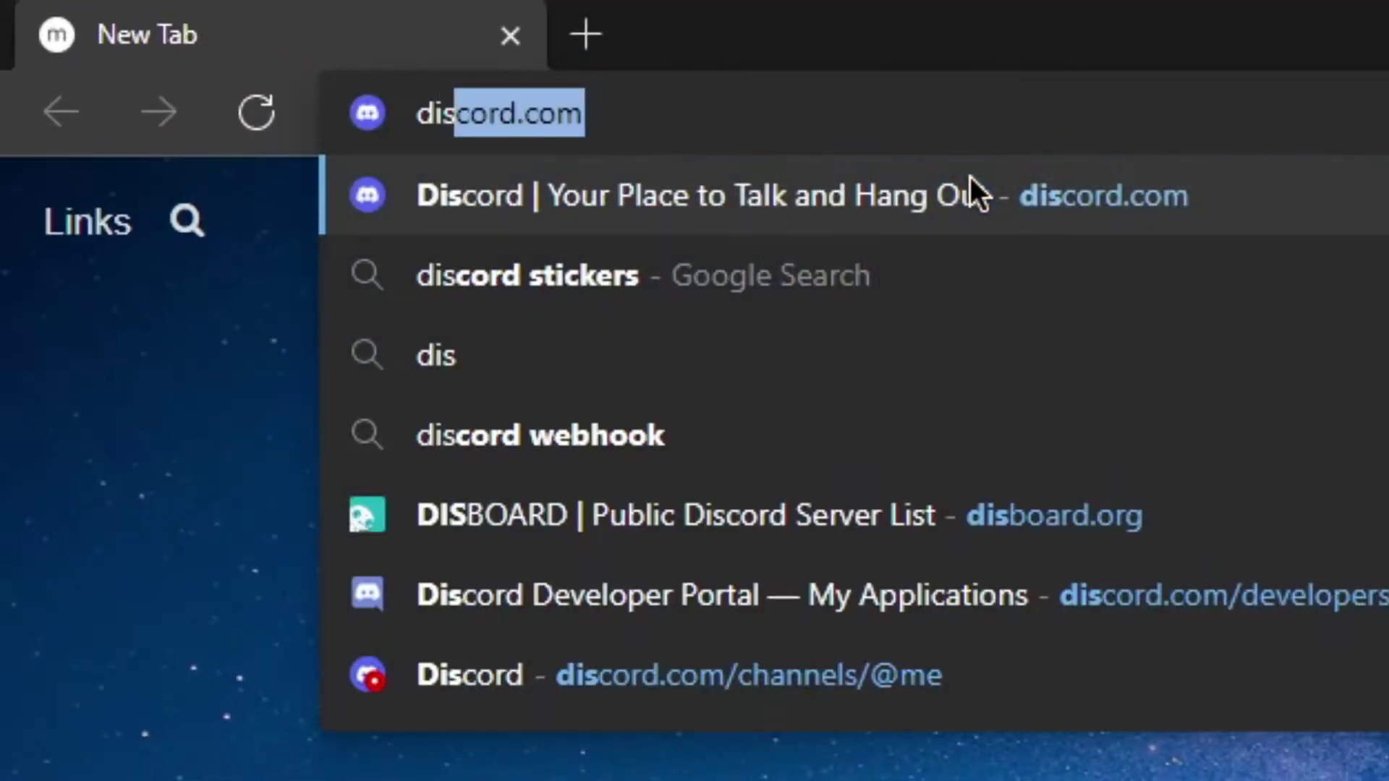
{"action": "type", "text": "cordstickers.com"}
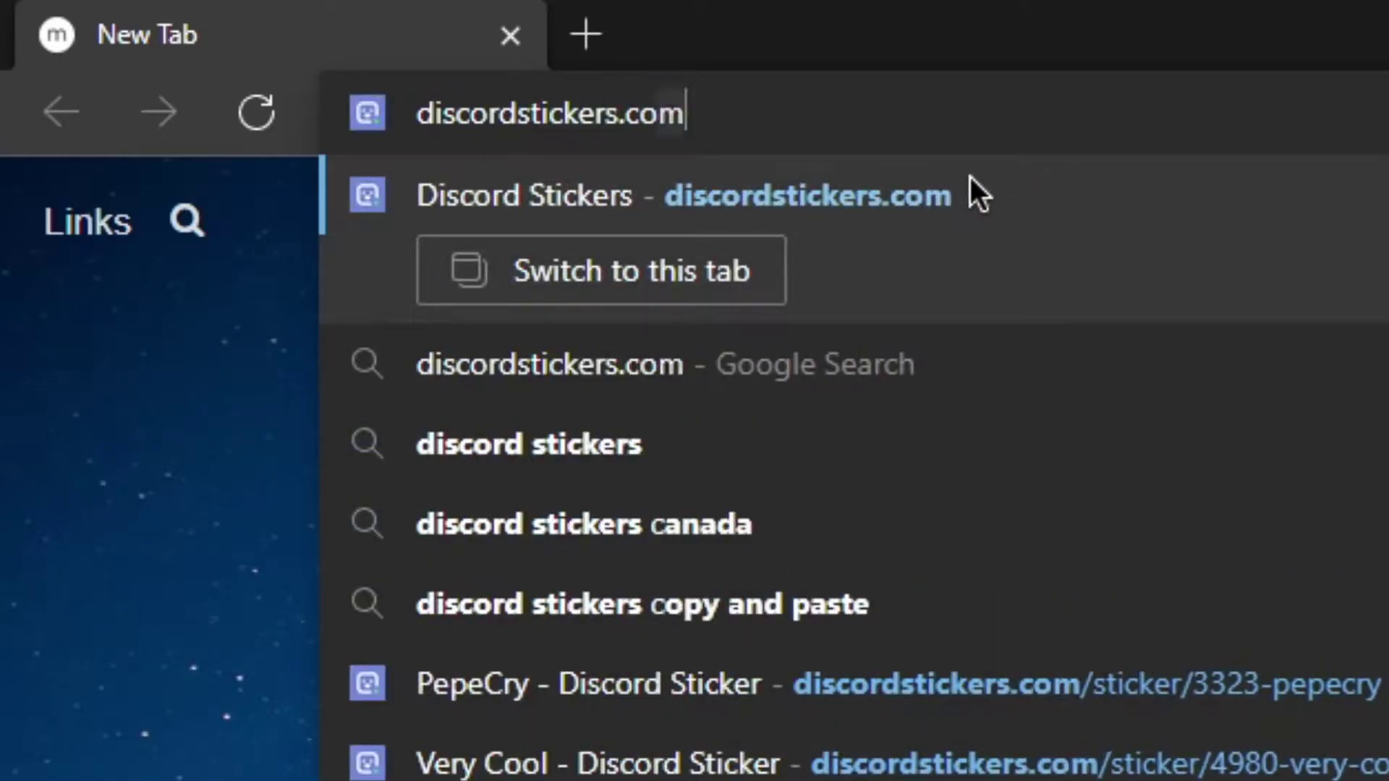
{"action": "key", "text": "Return"}
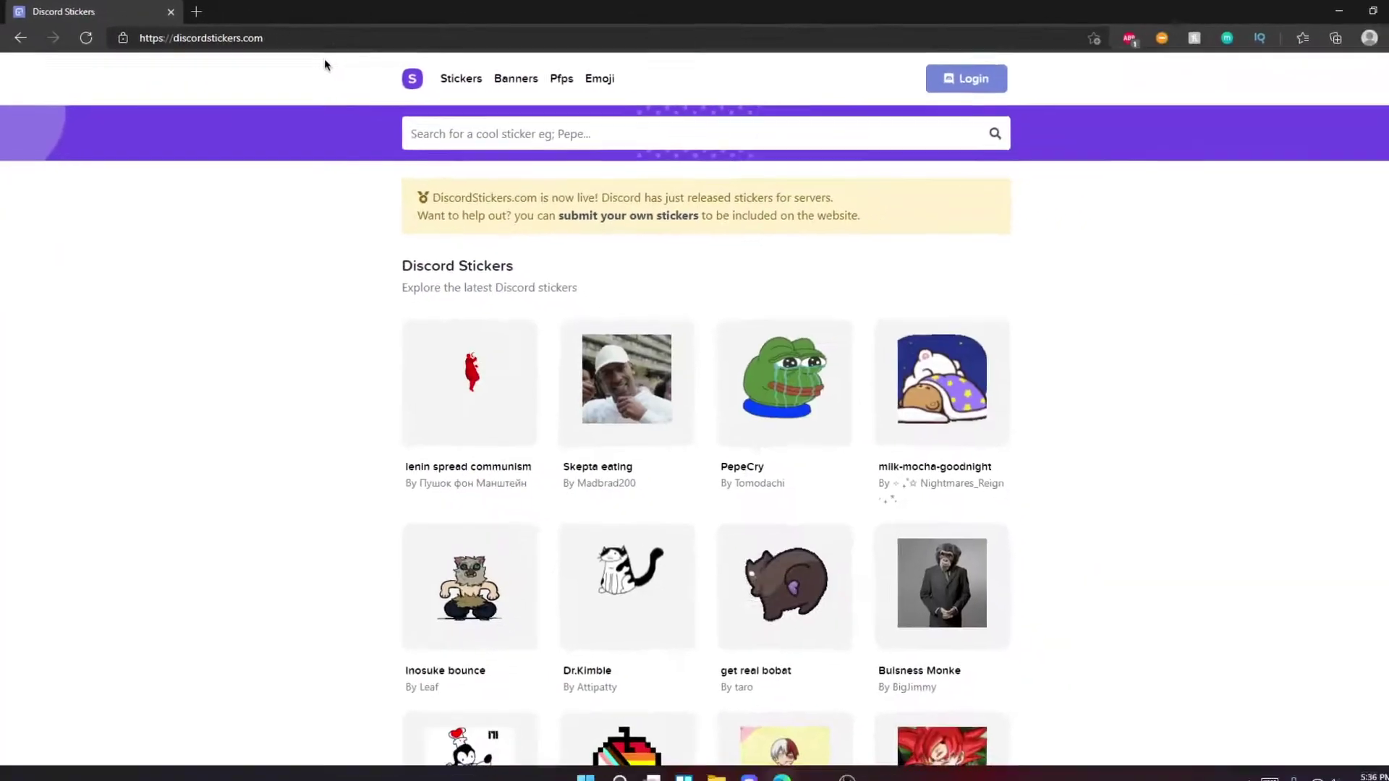
{"action": "scroll", "coordinate": [1052, 369], "scroll_direction": "down", "scroll_amount": 5}
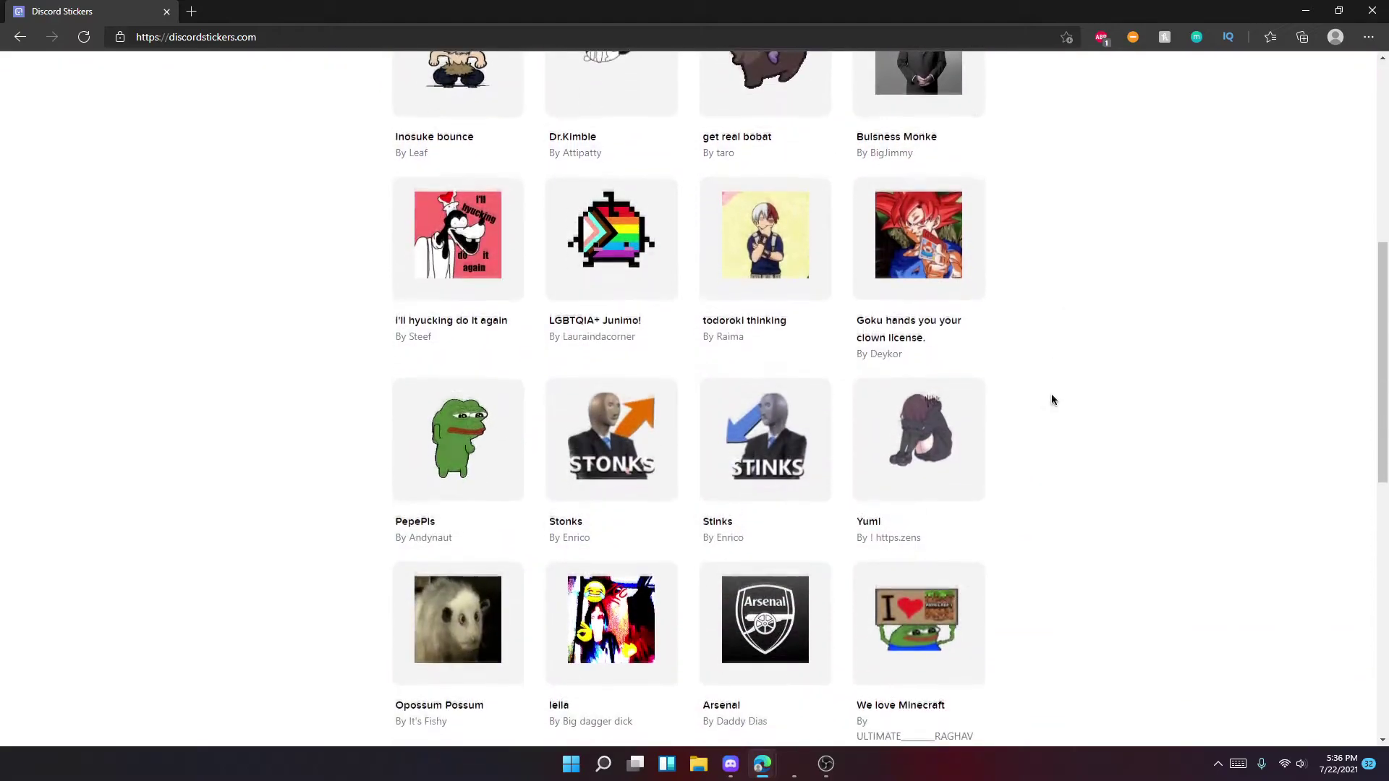
{"action": "scroll", "coordinate": [1047, 402], "scroll_direction": "down", "scroll_amount": 3}
{"action": "scroll", "coordinate": [1037, 445], "scroll_direction": "down", "scroll_amount": 4}
- Load three more batches of stickers, then open the PepeCry sticker's detail page
{"action": "left_click", "coordinate": [711, 333]}
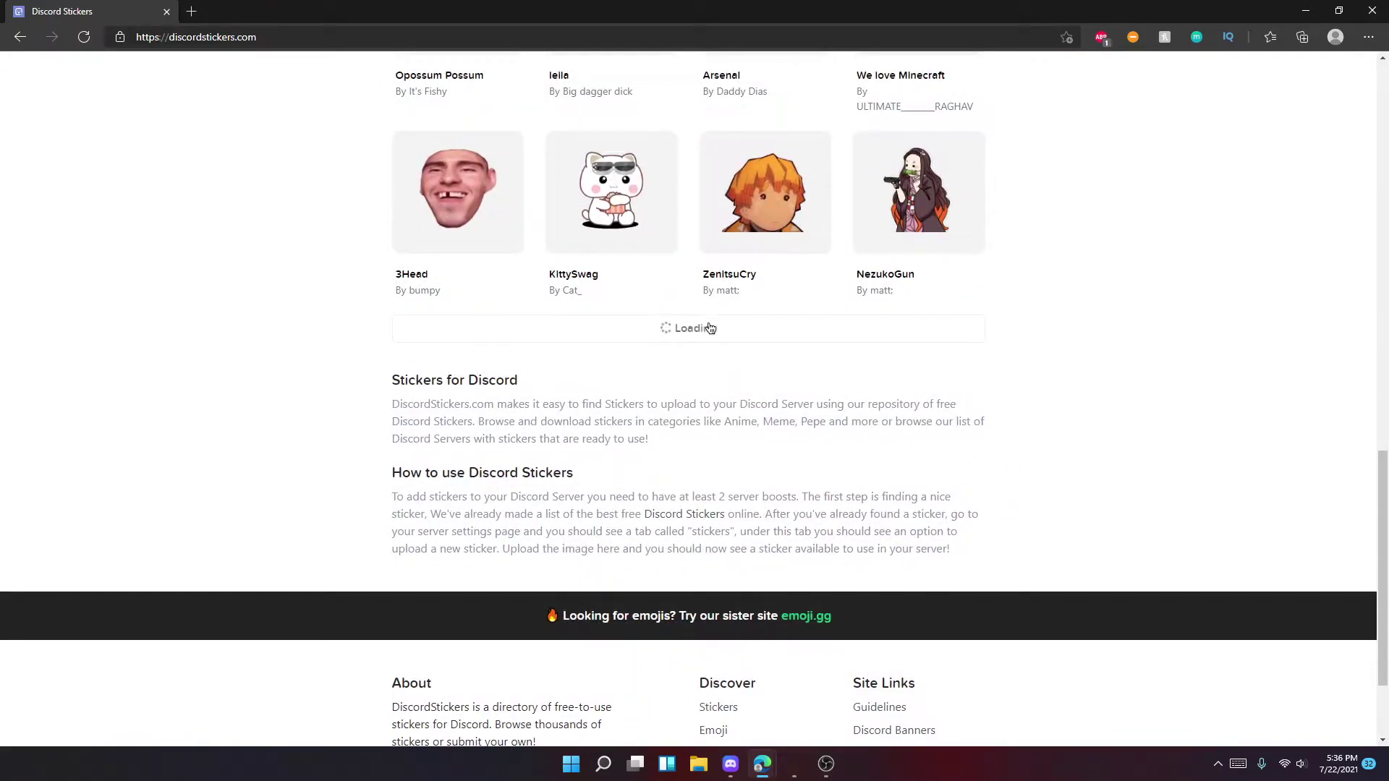
{"action": "scroll", "coordinate": [1079, 471], "scroll_direction": "down", "scroll_amount": 2}
{"action": "scroll", "coordinate": [1112, 484], "scroll_direction": "down", "scroll_amount": 4}
{"action": "scroll", "coordinate": [1111, 487], "scroll_direction": "down", "scroll_amount": 5}
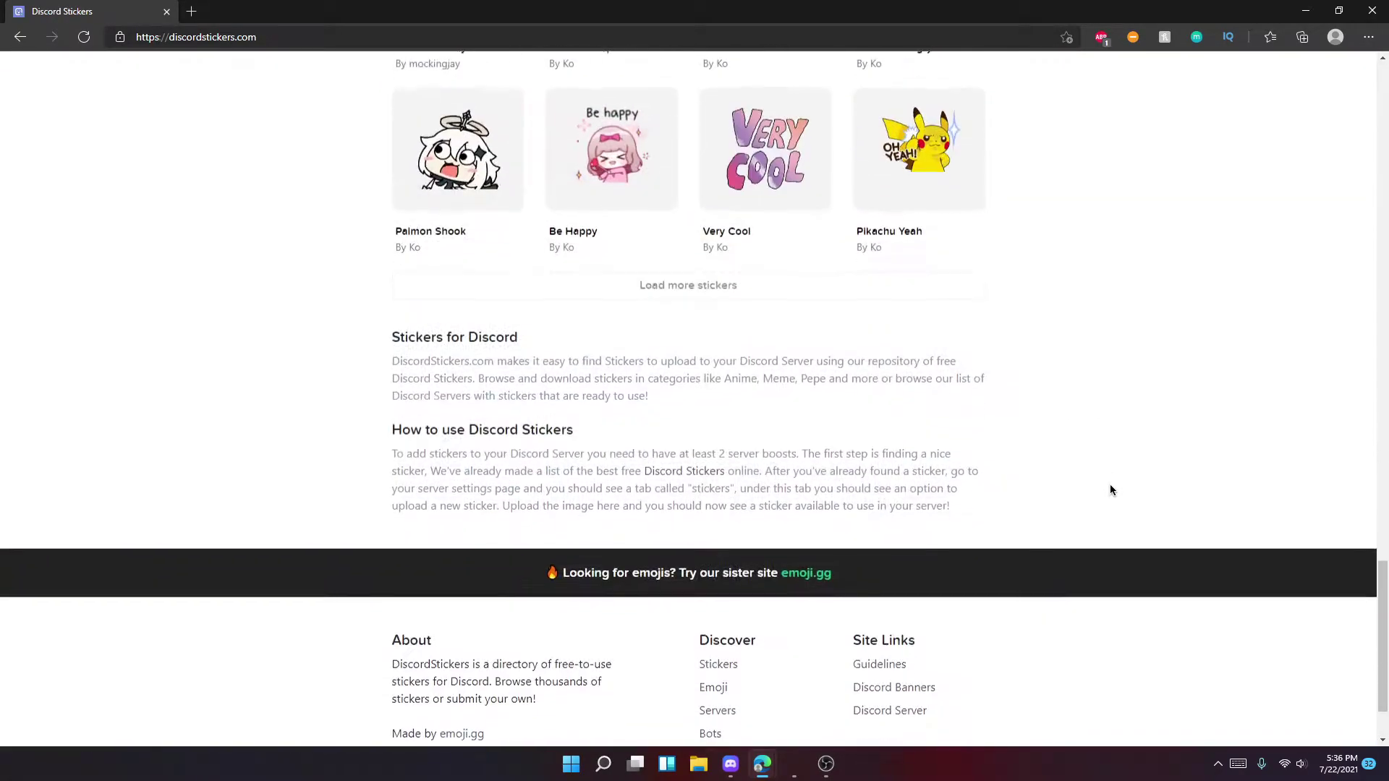
{"action": "left_click", "coordinate": [706, 289]}
{"action": "scroll", "coordinate": [1123, 496], "scroll_direction": "down", "scroll_amount": 2}
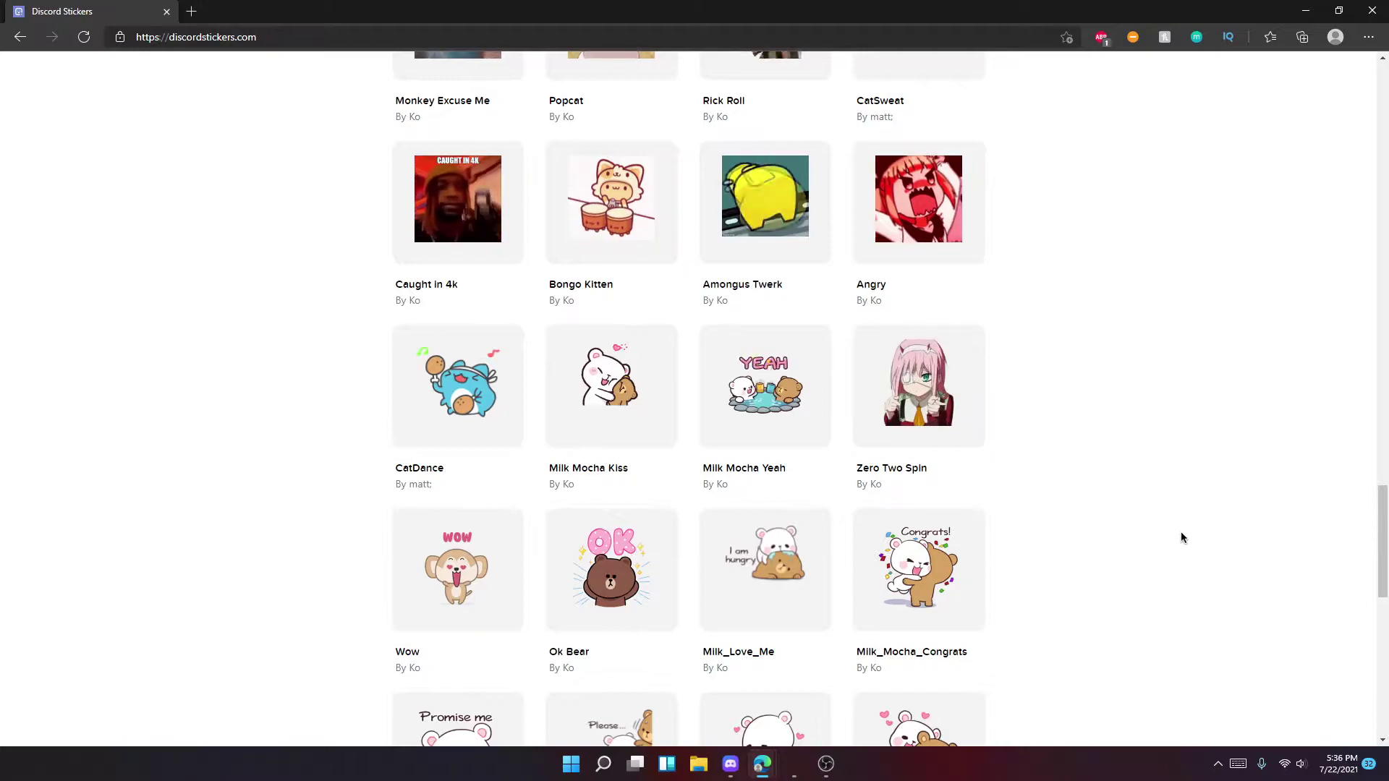
{"action": "scroll", "coordinate": [1150, 531], "scroll_direction": "down", "scroll_amount": 2}
{"action": "scroll", "coordinate": [1113, 503], "scroll_direction": "down", "scroll_amount": 3}
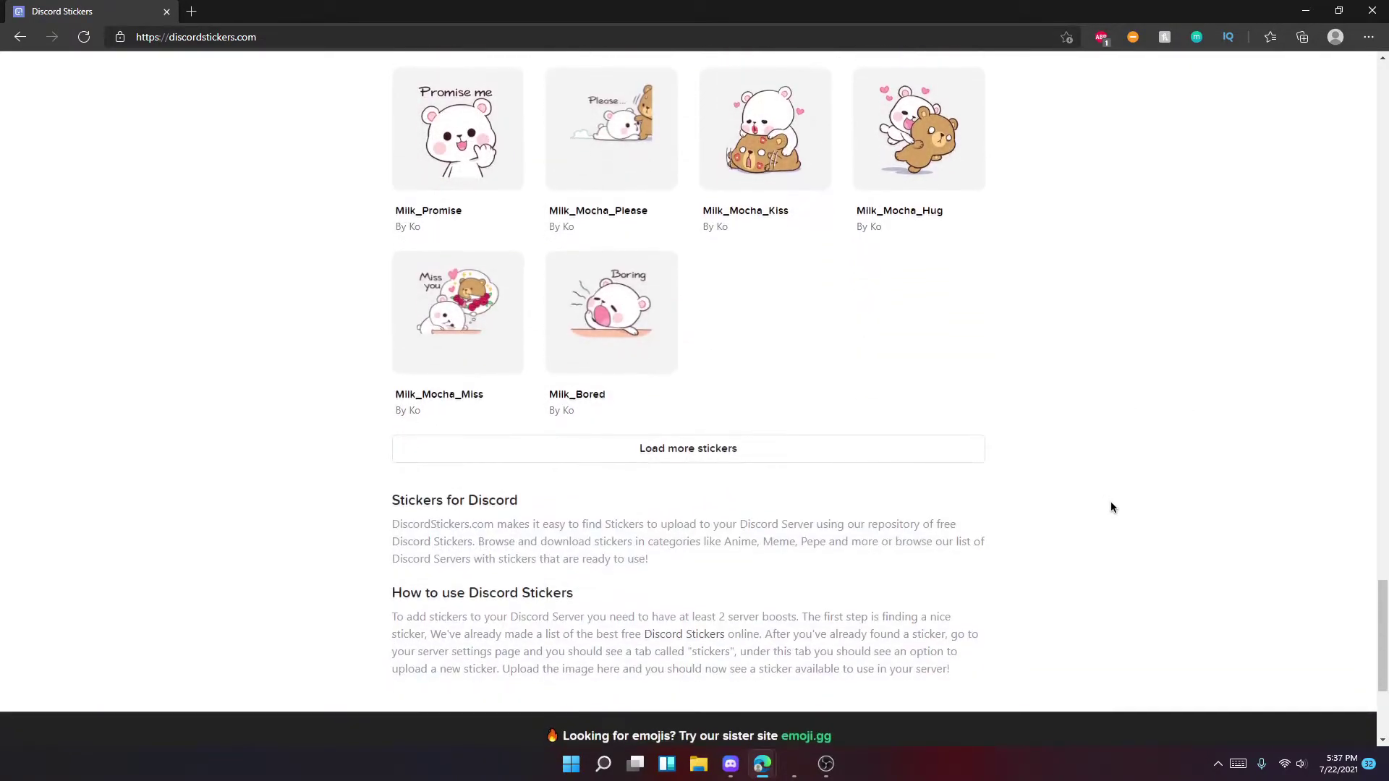
{"action": "left_click", "coordinate": [858, 453]}
{"action": "scroll", "coordinate": [1080, 521], "scroll_direction": "up", "scroll_amount": 3}
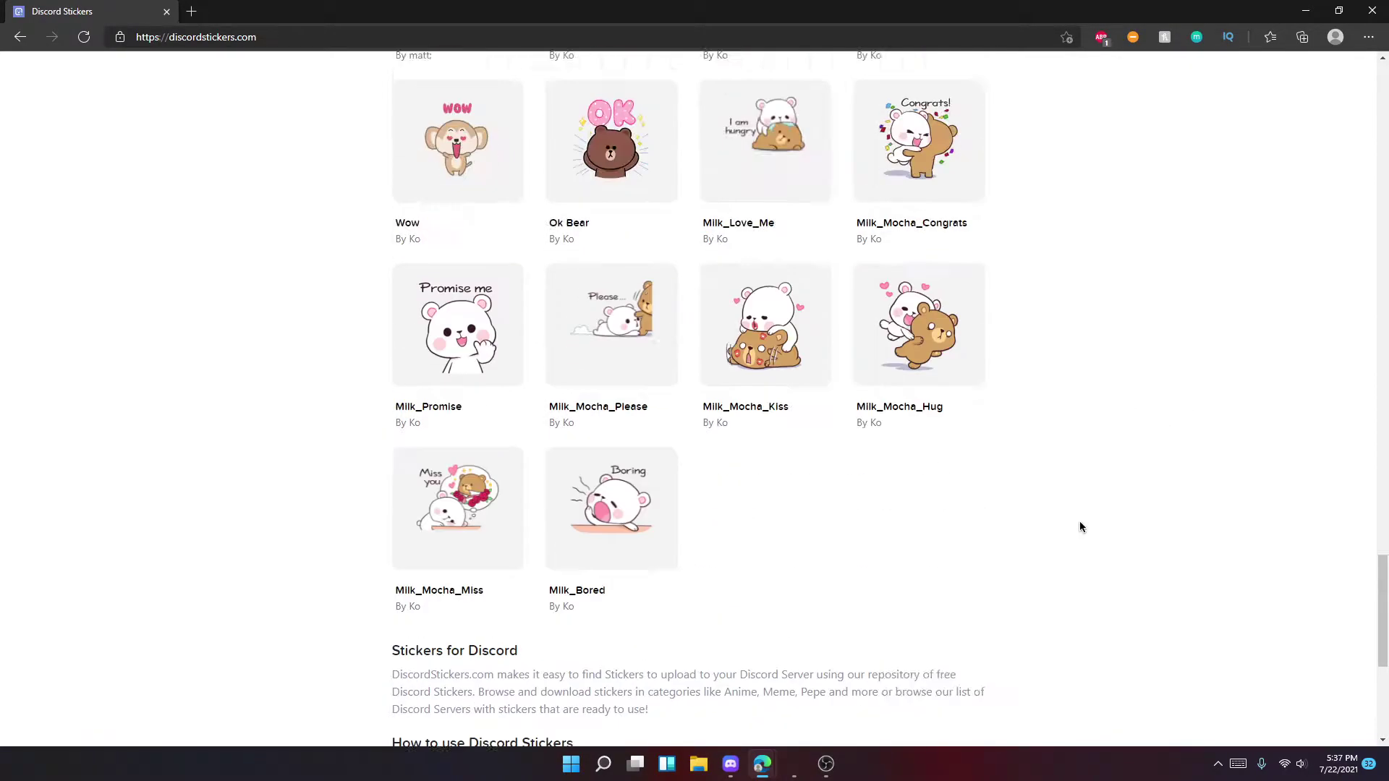
{"action": "scroll", "coordinate": [1057, 520], "scroll_direction": "up", "scroll_amount": 15}
{"action": "scroll", "coordinate": [1040, 502], "scroll_direction": "up", "scroll_amount": 5}
{"action": "scroll", "coordinate": [1040, 507], "scroll_direction": "up", "scroll_amount": 1}
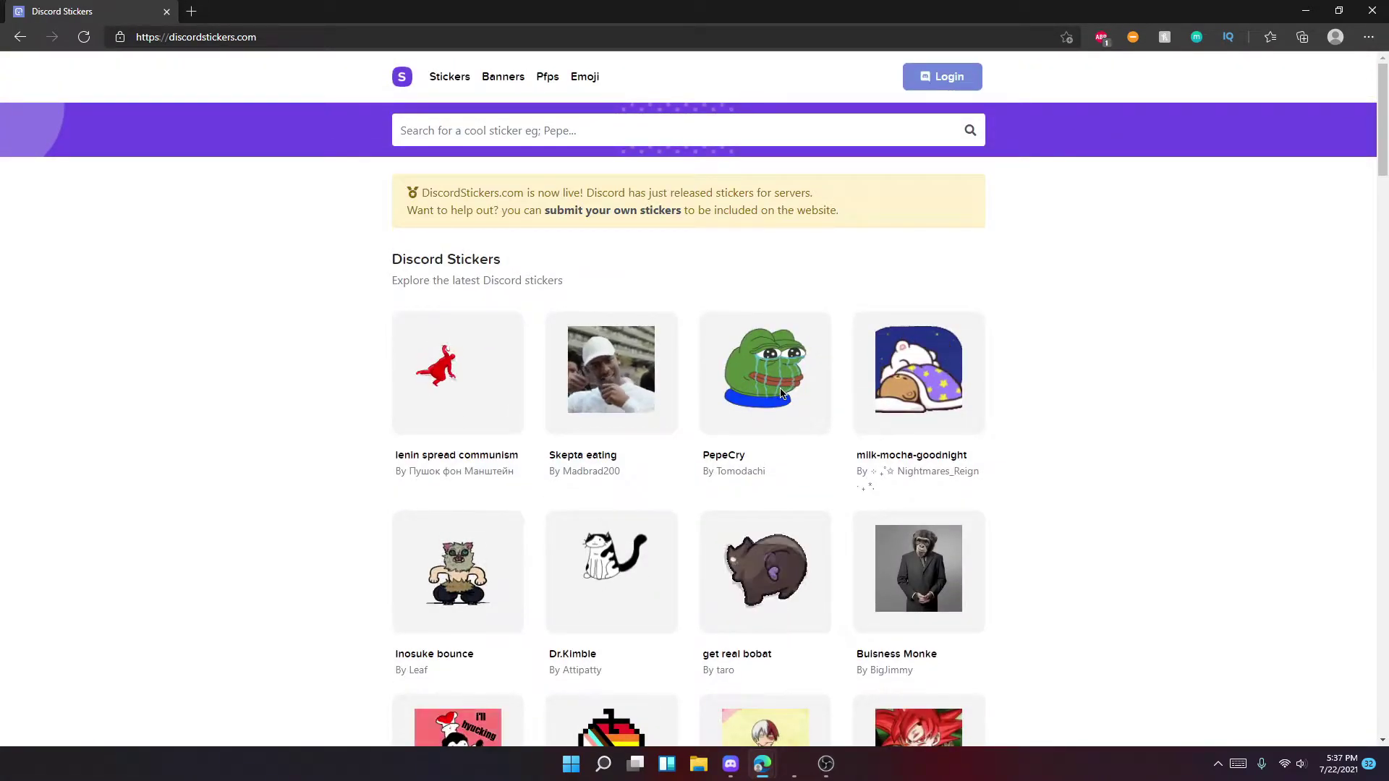
{"action": "left_click", "coordinate": [723, 456]}
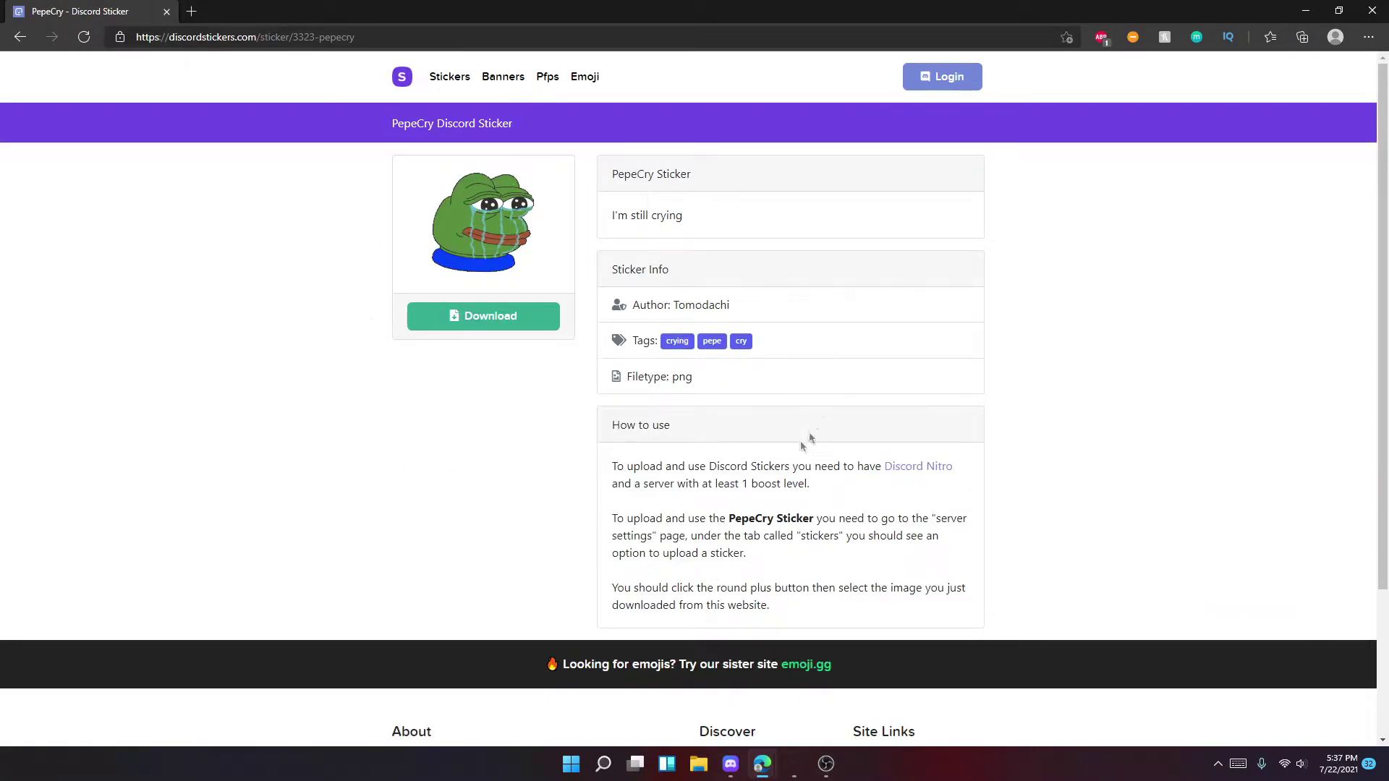
- Download the PepeCry sticker as a PNG image
{"action": "left_click", "coordinate": [457, 325]}
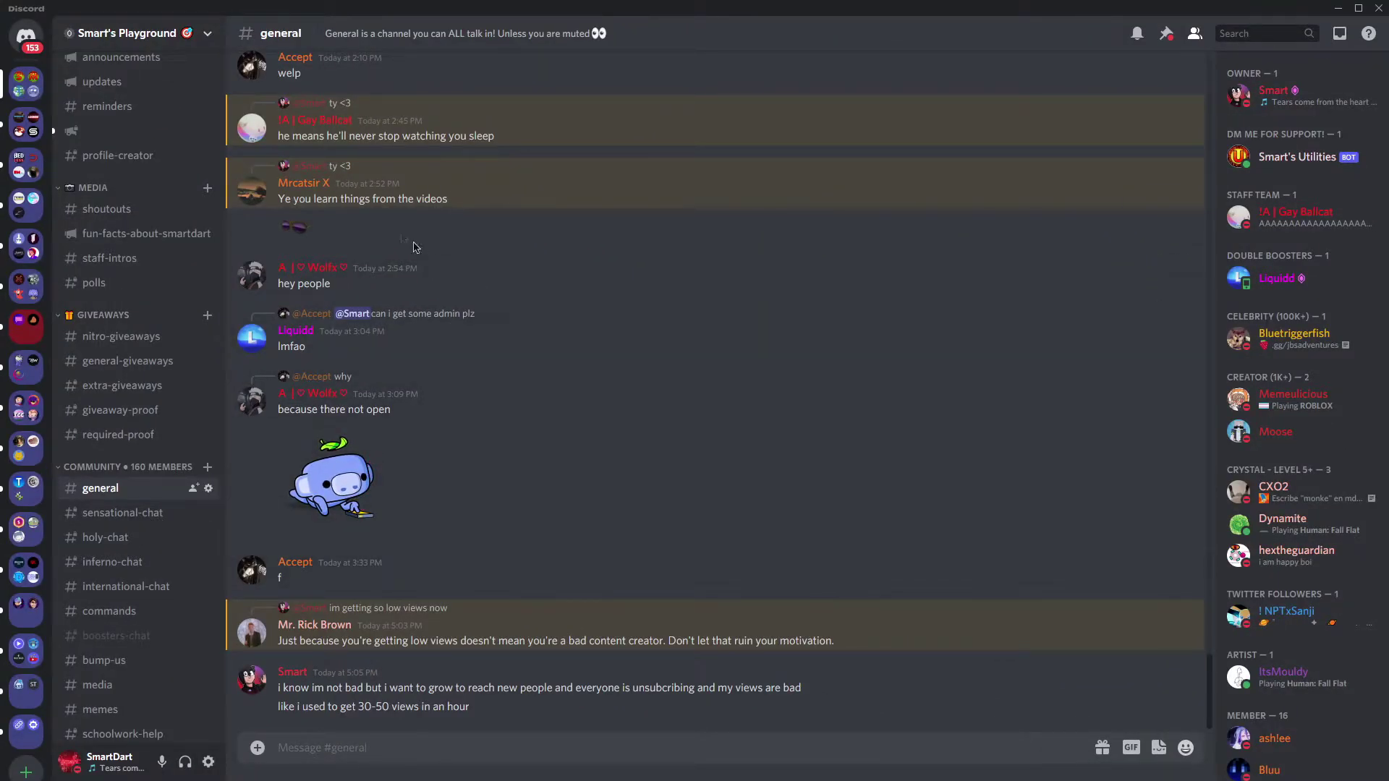
- Open Server Settings for Smart's Playground from the server name menu
{"action": "left_click", "coordinate": [147, 35]}
{"action": "left_click", "coordinate": [109, 131]}
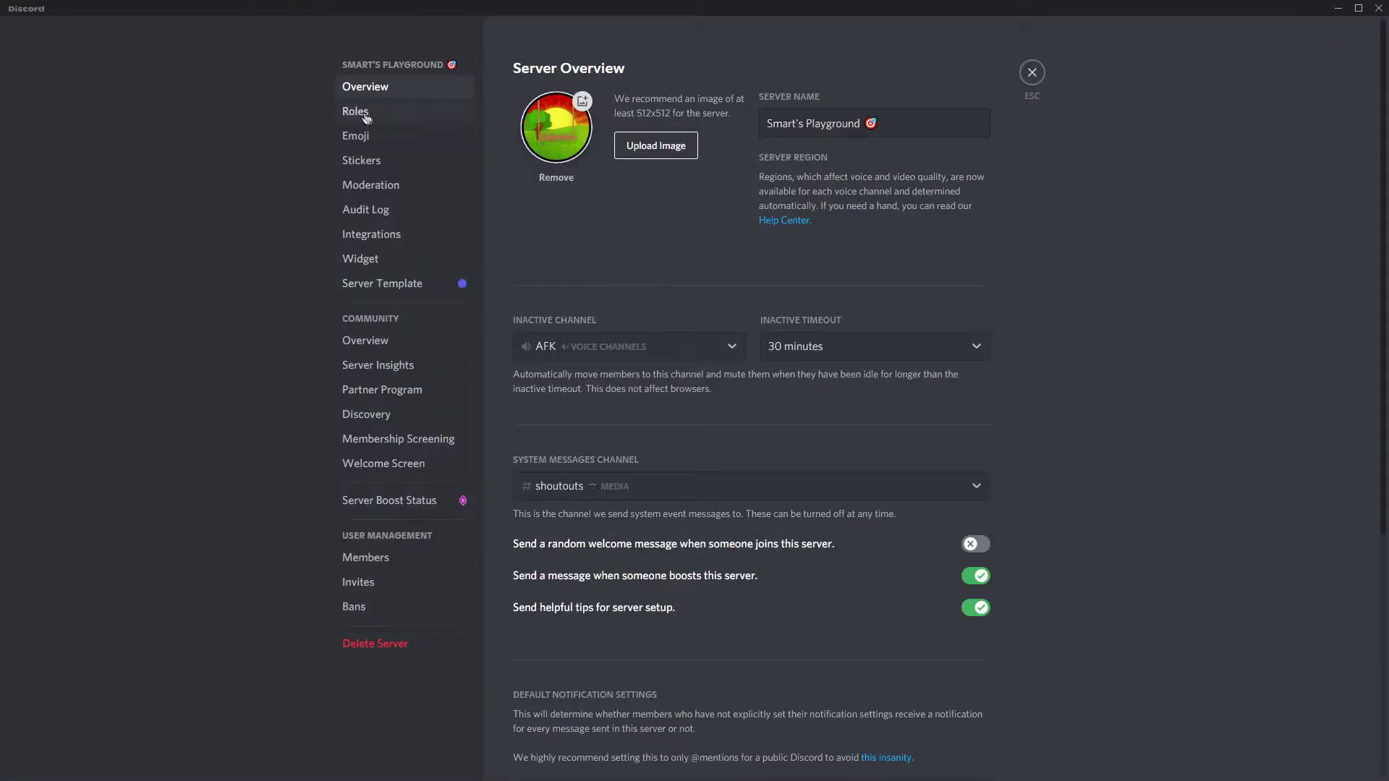
- Go to the Stickers settings page and attach the PepeCry PNG to a new sticker
{"action": "left_click", "coordinate": [380, 170]}
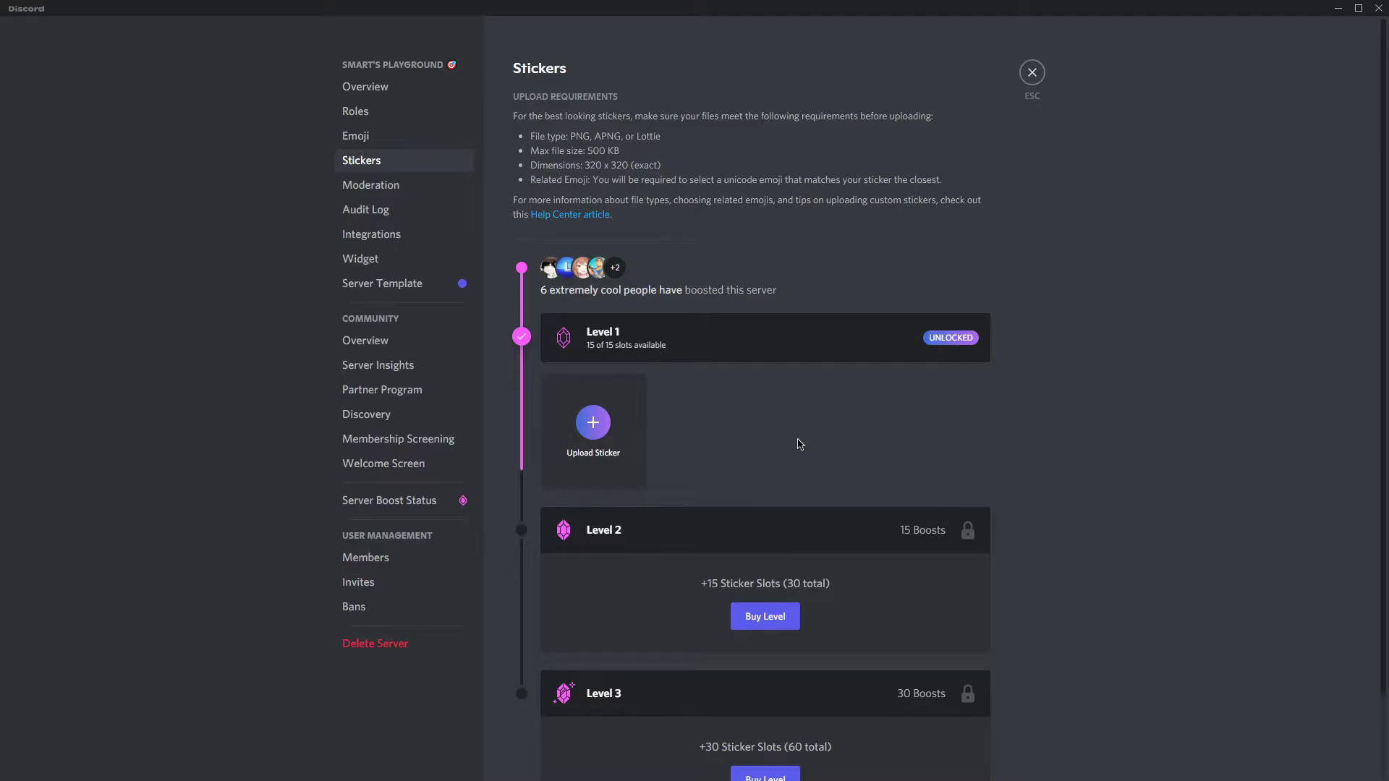
{"action": "left_click", "coordinate": [586, 427]}
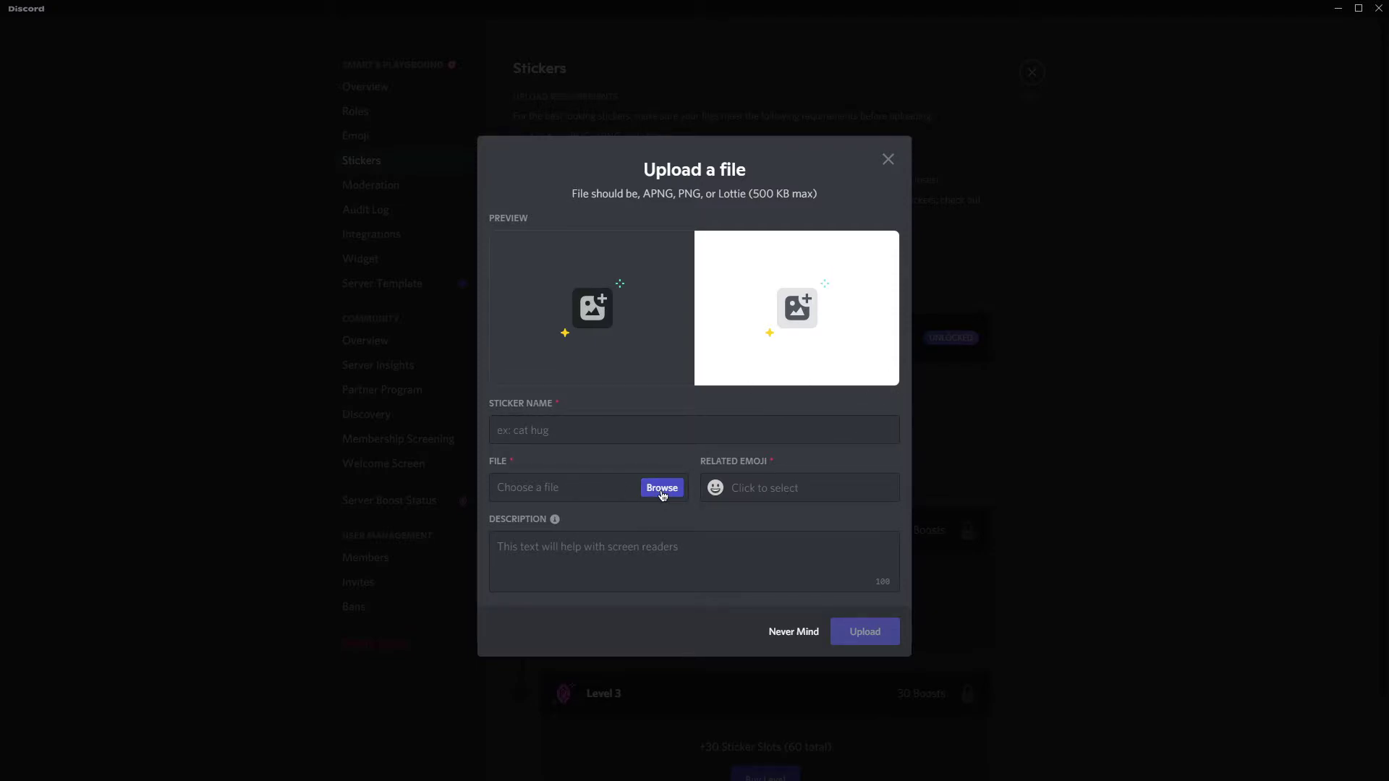
- Enter 'pepecrying' as the sticker name and 'pepe is sad' as its description
{"action": "left_click", "coordinate": [592, 440]}
{"action": "type", "text": "pepecrying"}
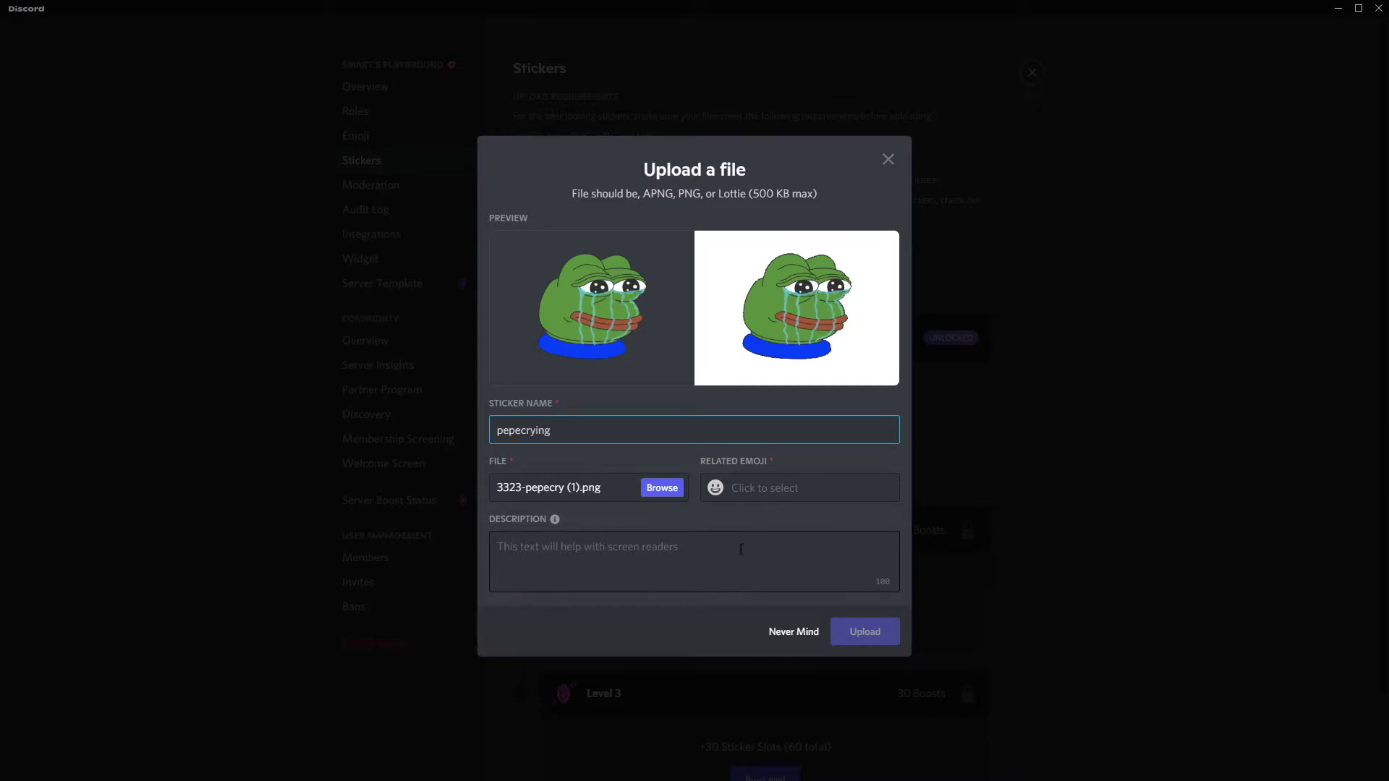
{"action": "left_click", "coordinate": [671, 555]}
{"action": "type", "text": "pepe is"}
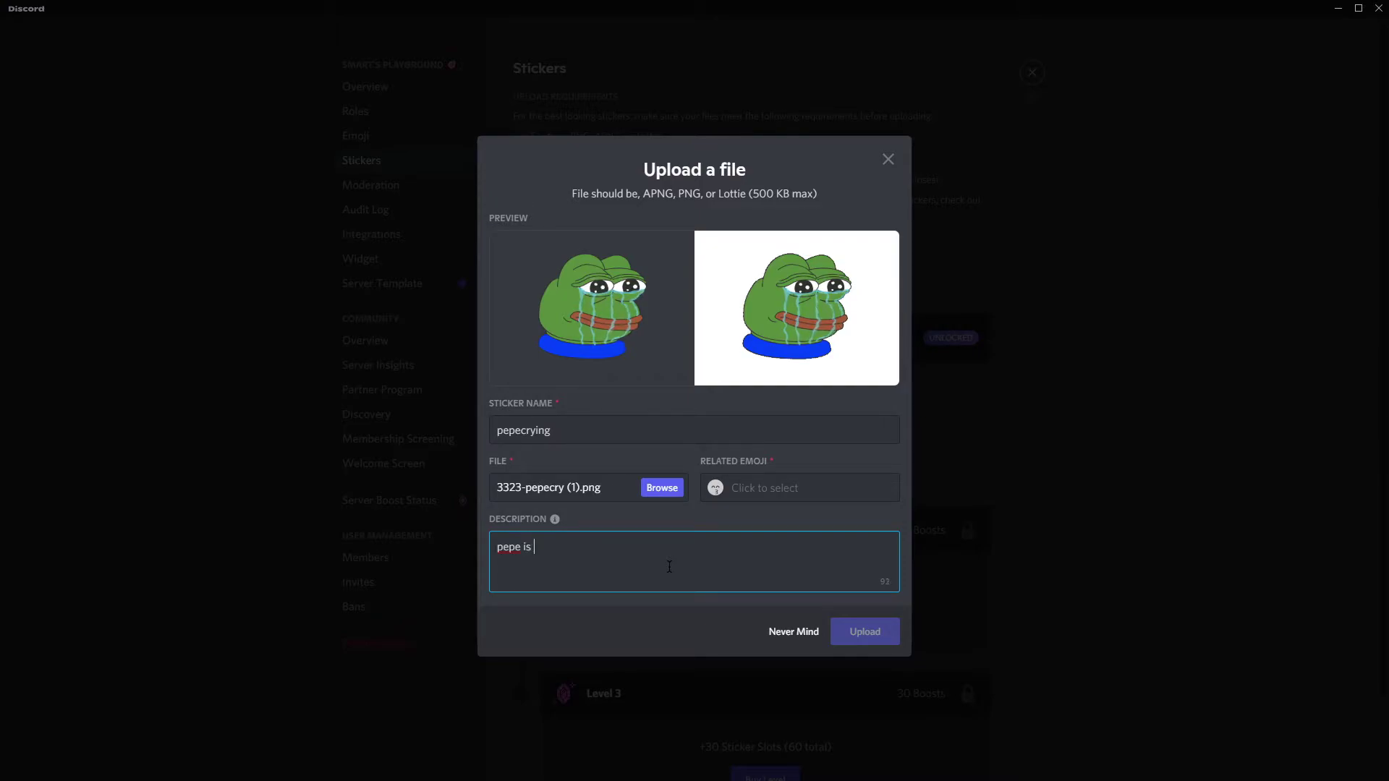
{"action": "left_click", "coordinate": [711, 517]}
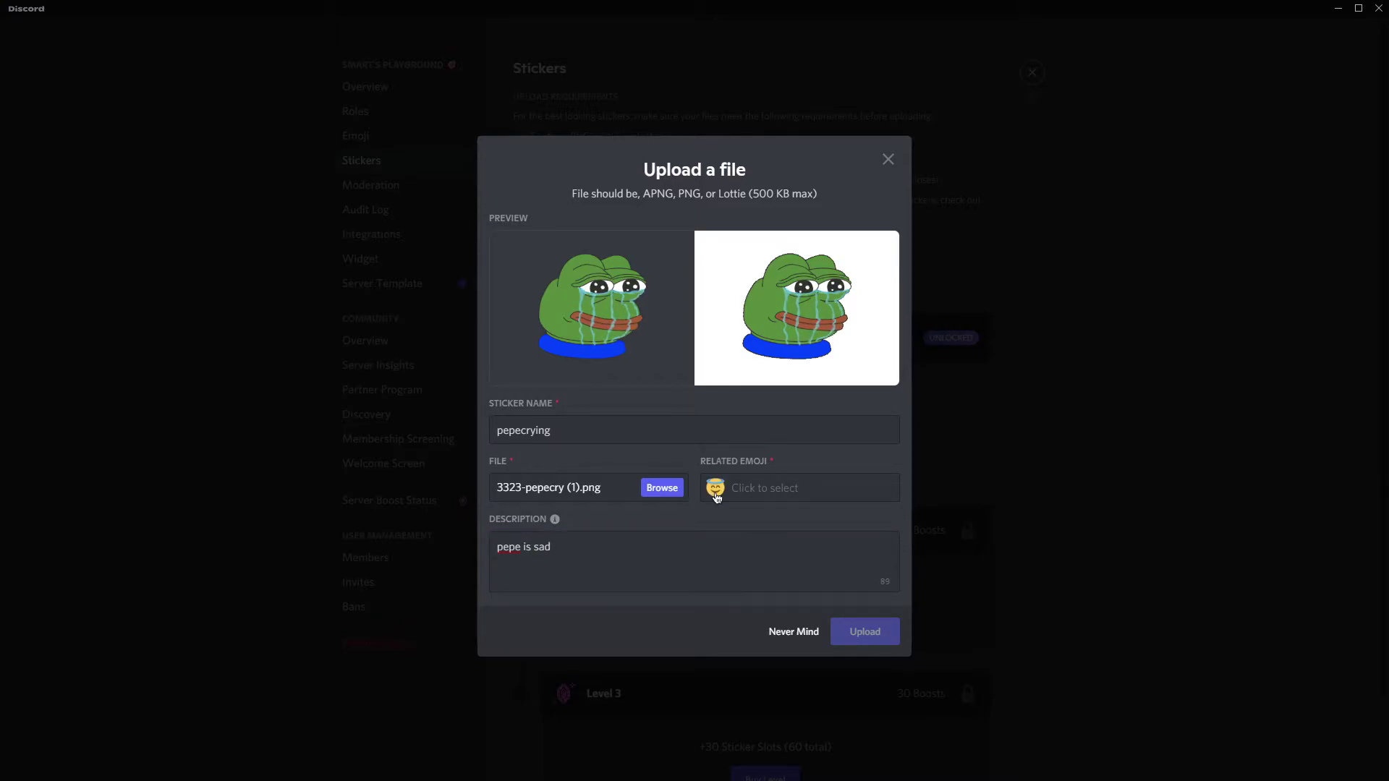
{"action": "left_click", "coordinate": [716, 496]}
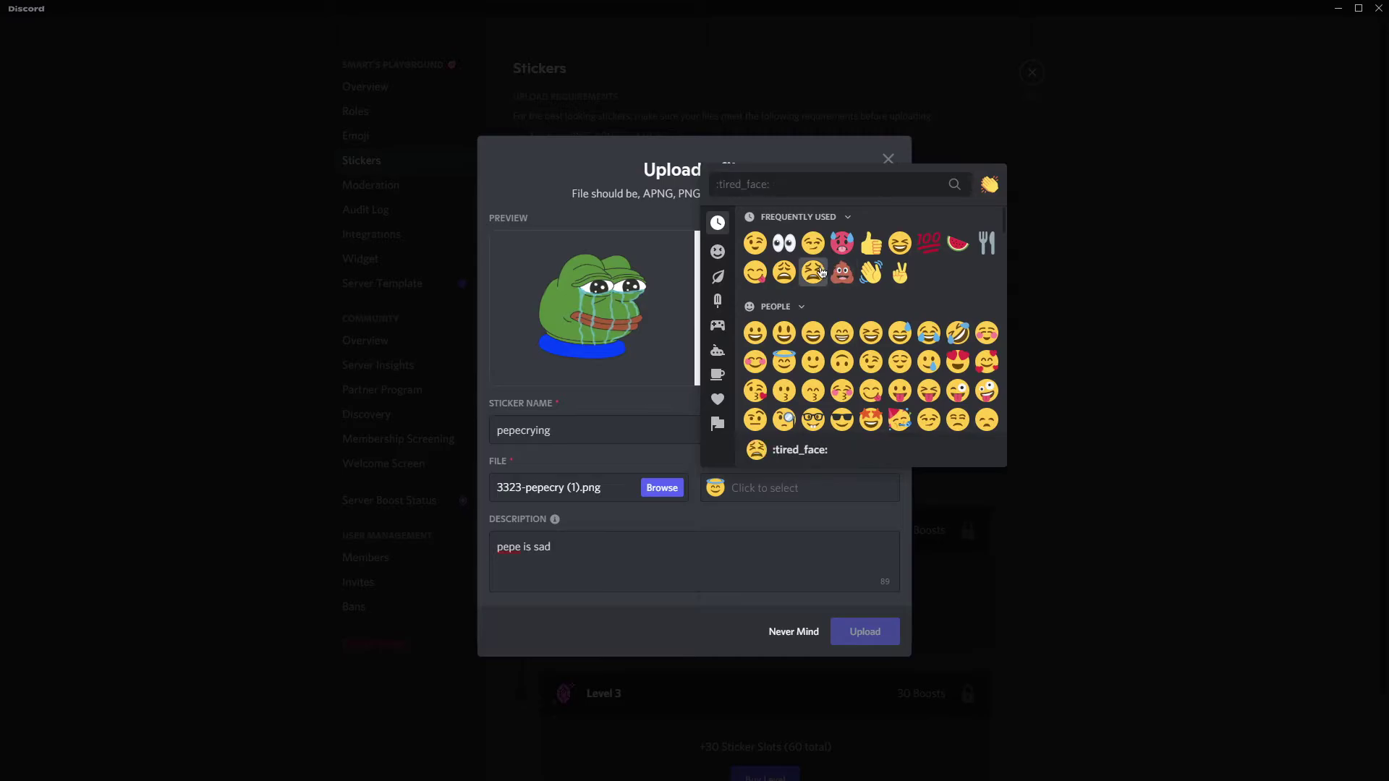
{"action": "scroll", "coordinate": [887, 274], "scroll_direction": "down", "scroll_amount": 1}
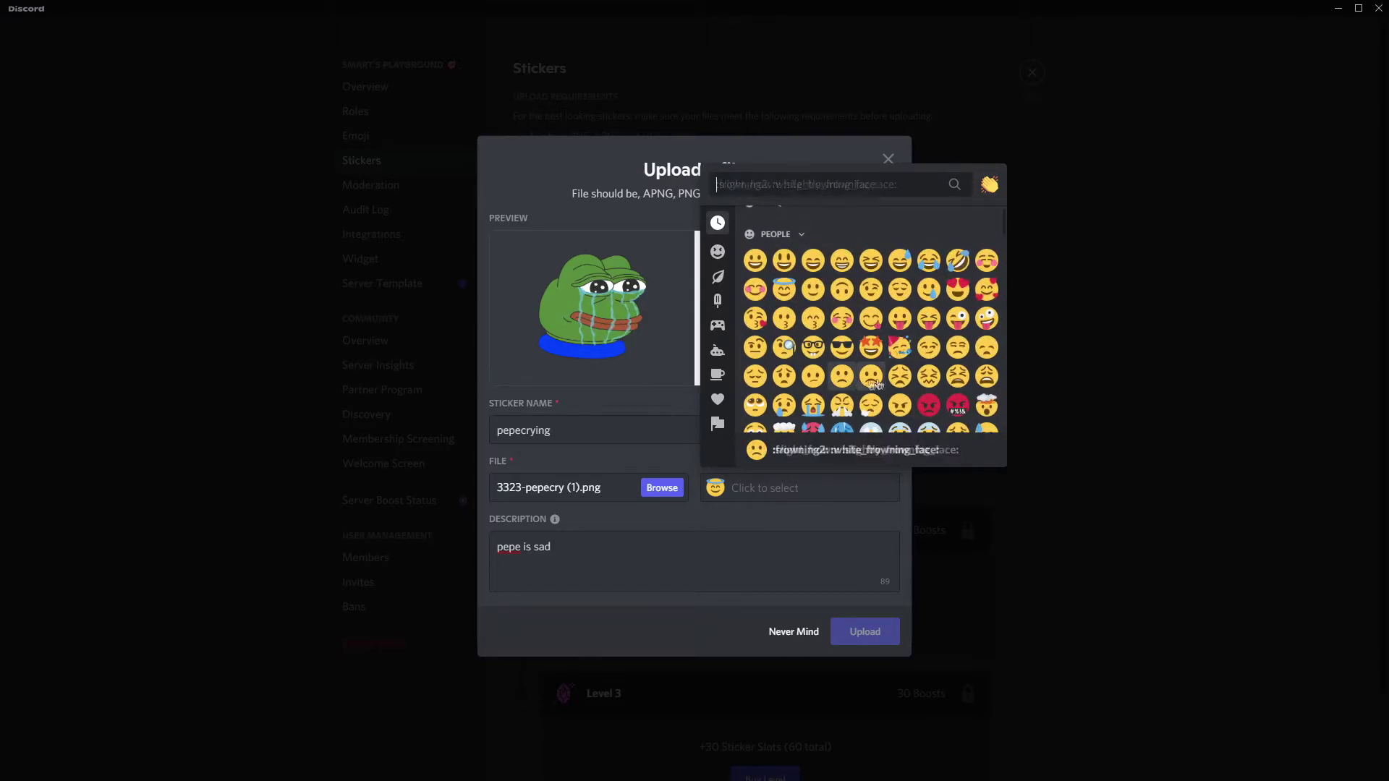
{"action": "scroll", "coordinate": [951, 358], "scroll_direction": "down", "scroll_amount": 1}
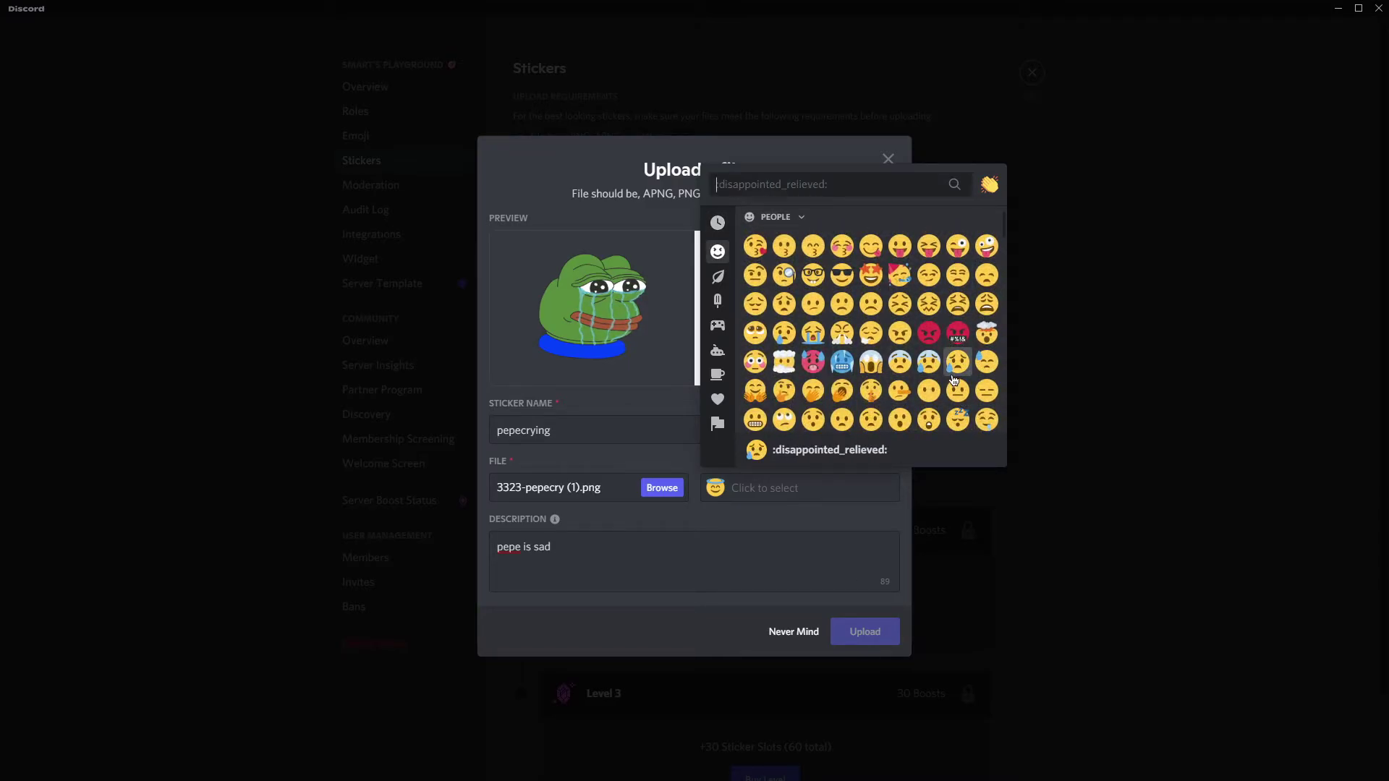
- Set :cry: as the related emoji, upload pepecrying, and close server settings
{"action": "left_click", "coordinate": [783, 332]}
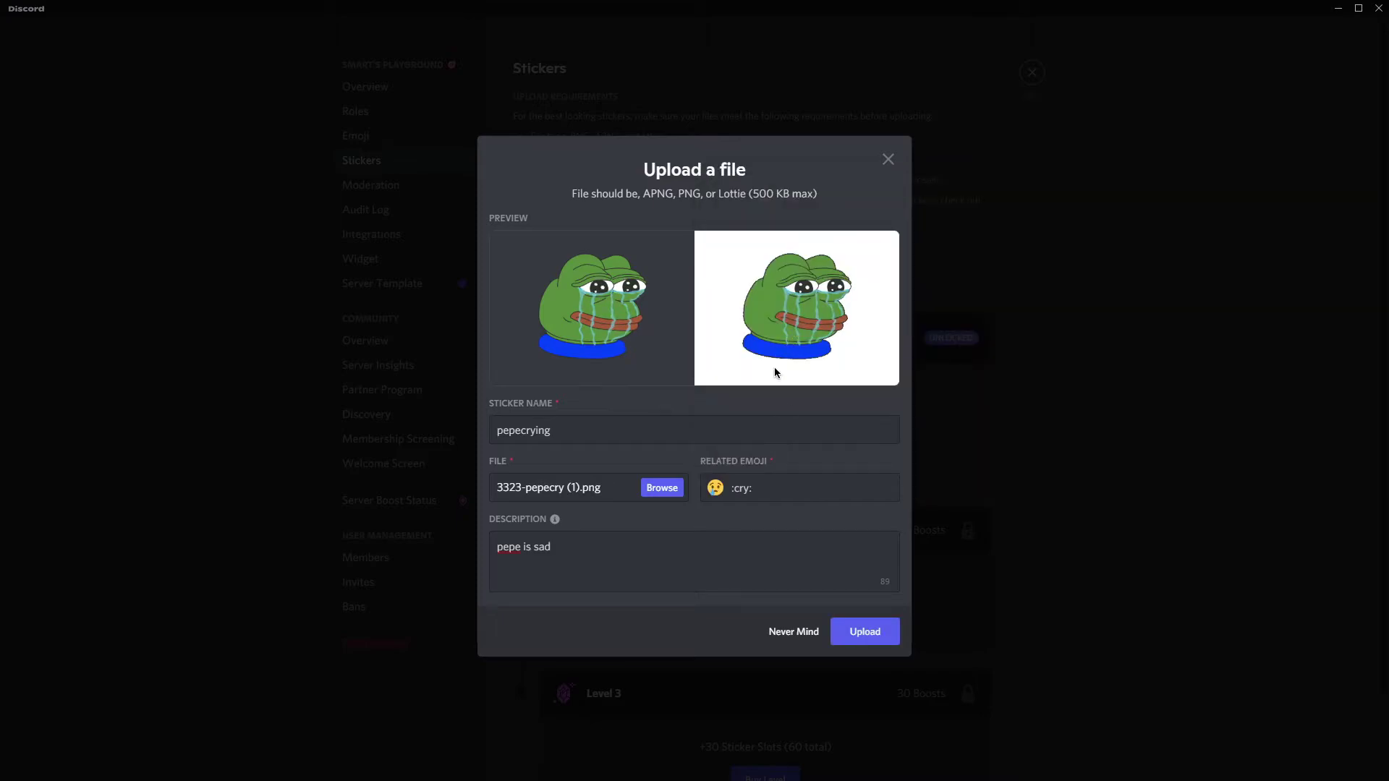
{"action": "left_click", "coordinate": [869, 642]}
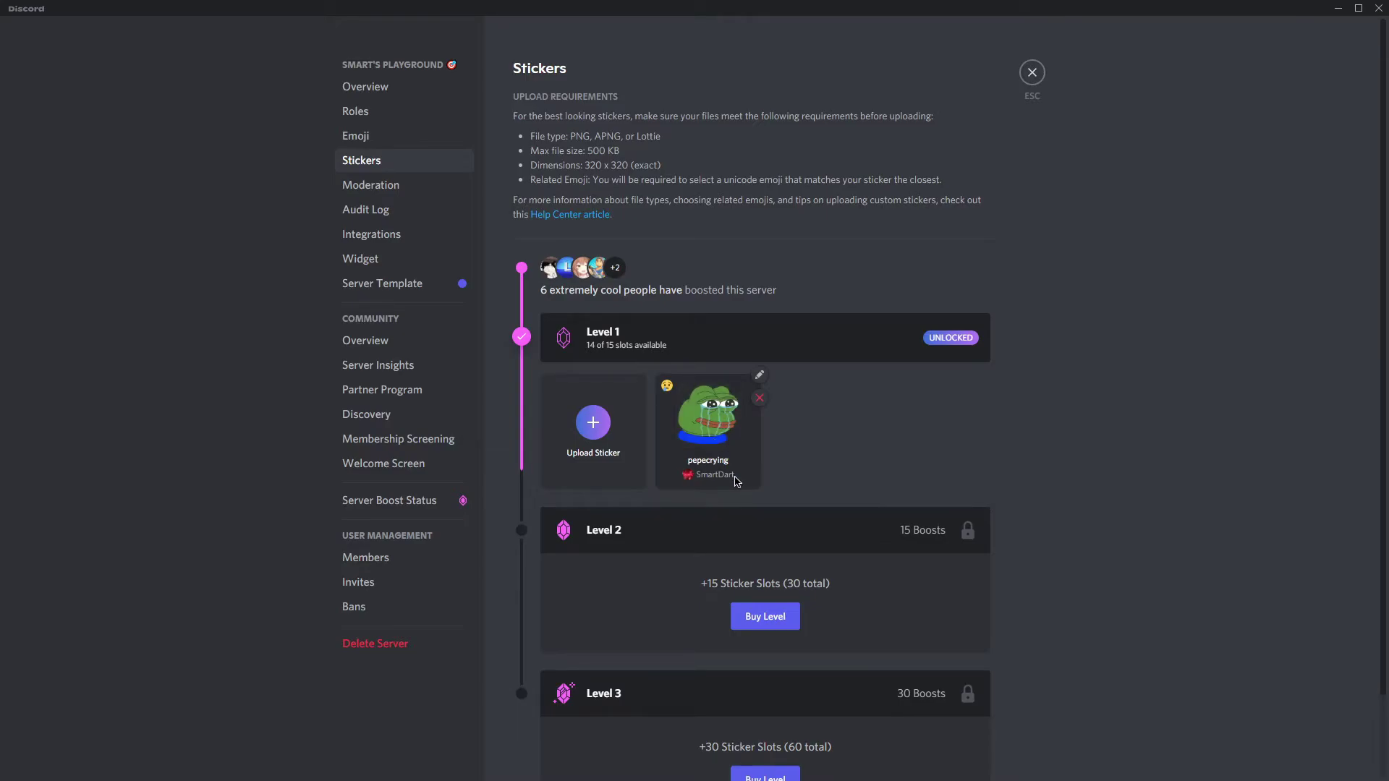
{"action": "left_click", "coordinate": [1037, 72]}
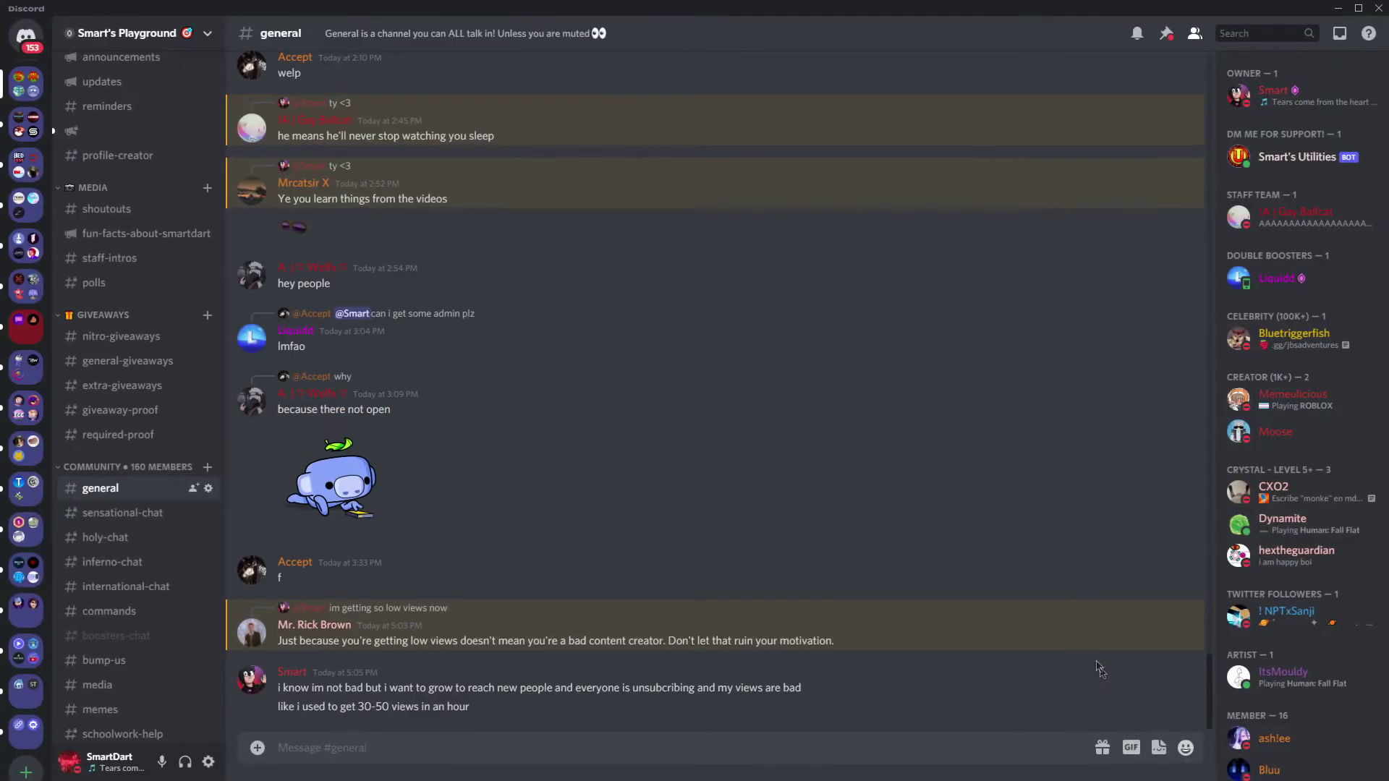
- Send the pepecrying sticker in #general, then view and dismiss its info popout
{"action": "left_click", "coordinate": [1160, 748]}
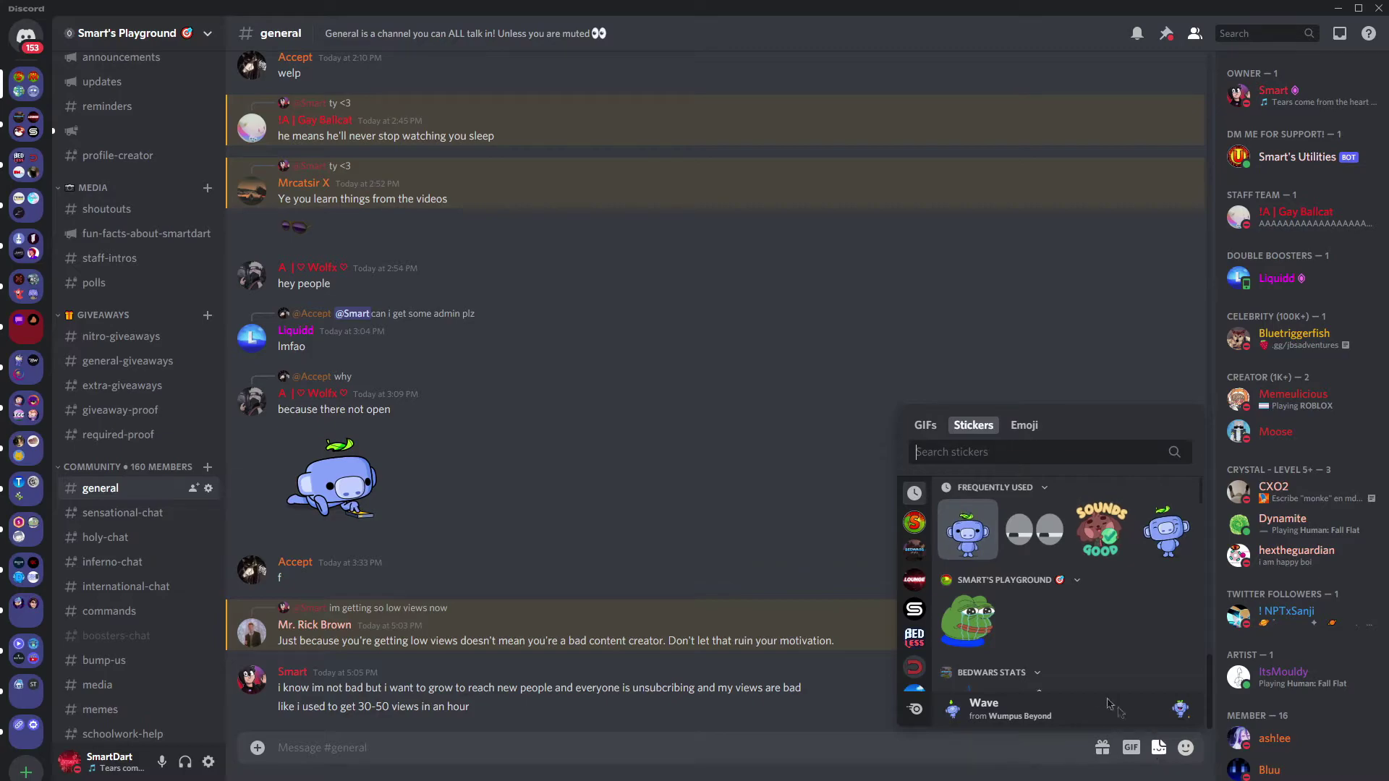
{"action": "left_click", "coordinate": [981, 635]}
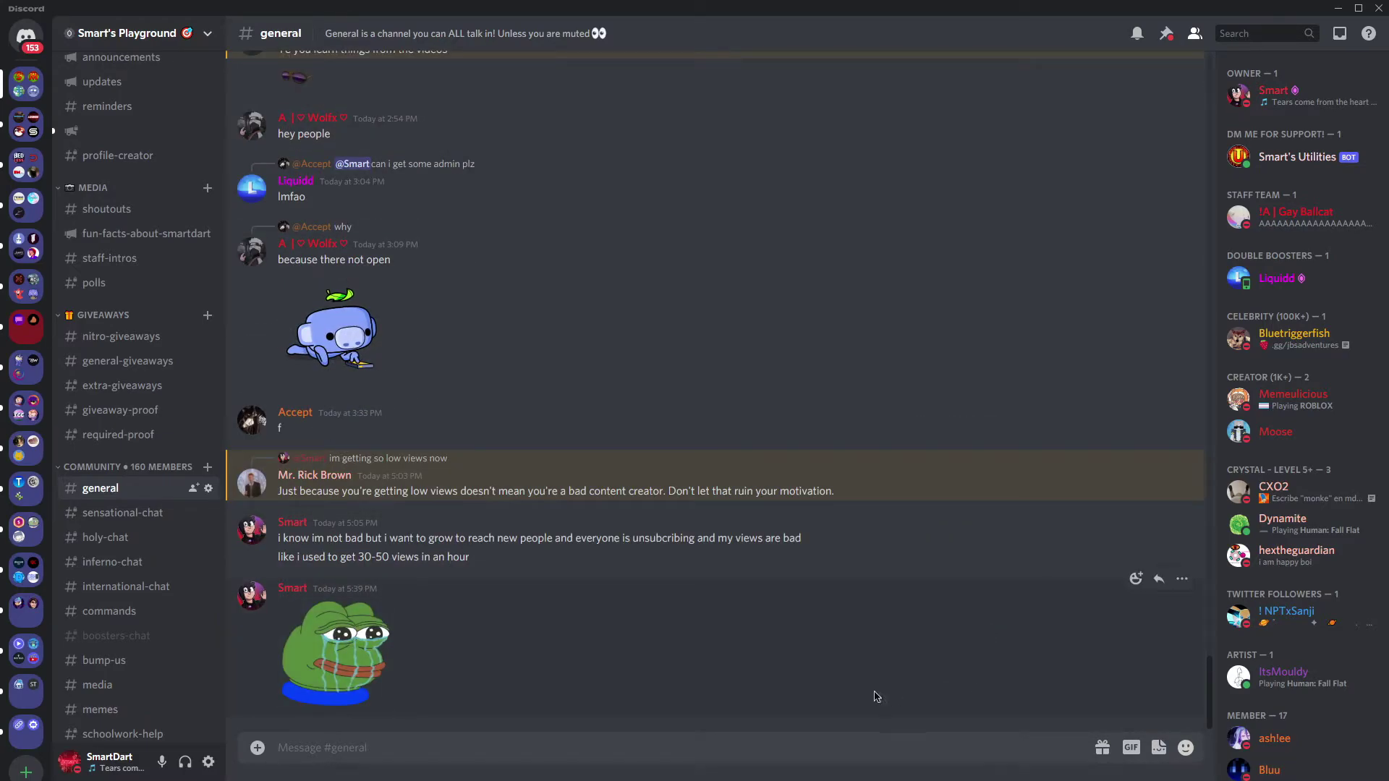
{"action": "left_click", "coordinate": [376, 678]}
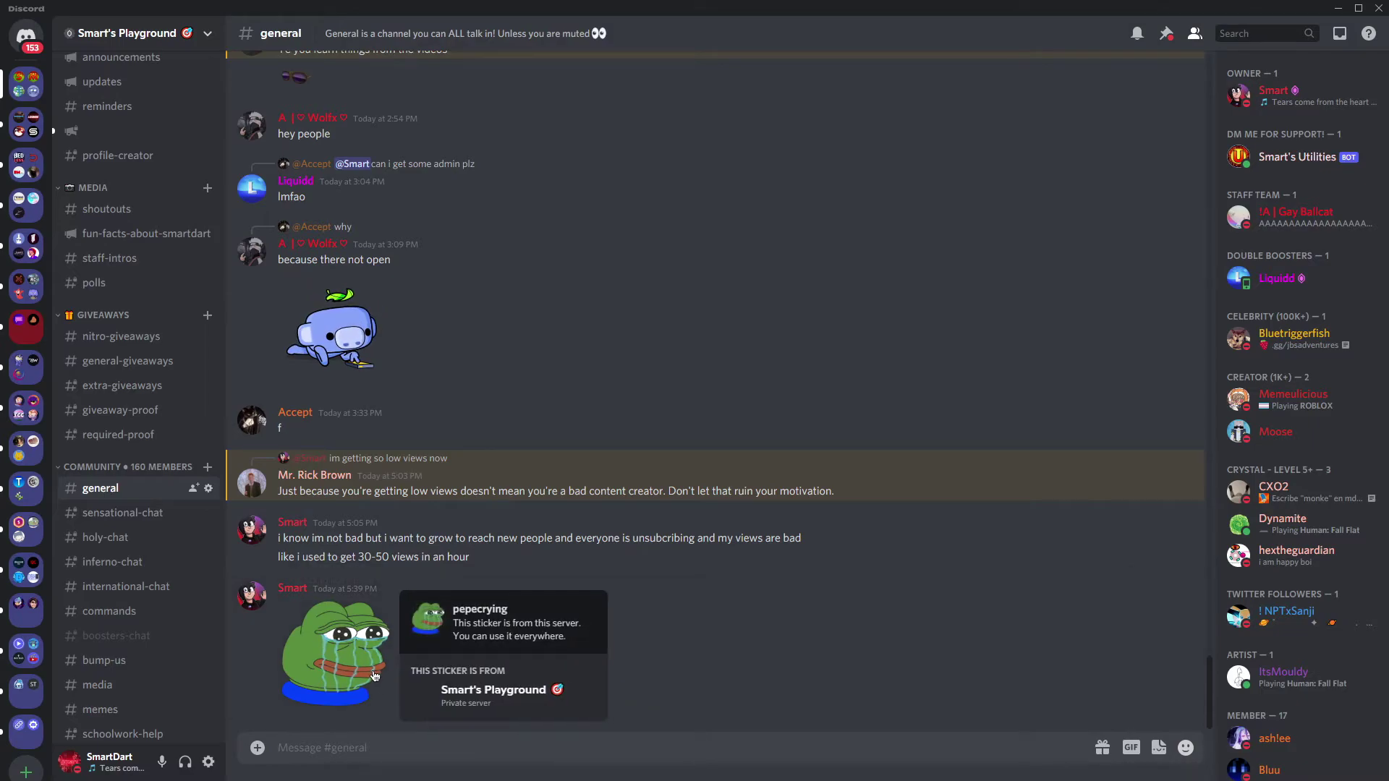
{"action": "left_click", "coordinate": [671, 660]}
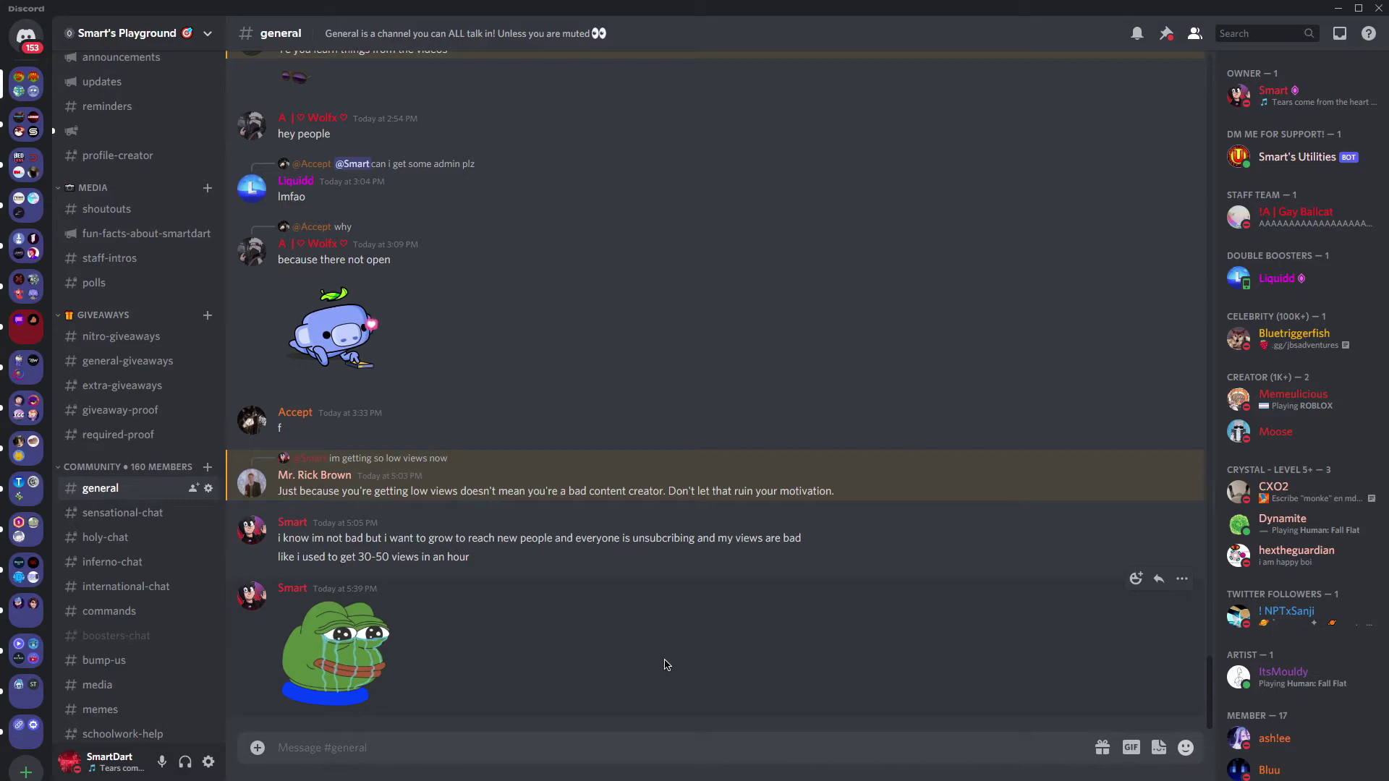